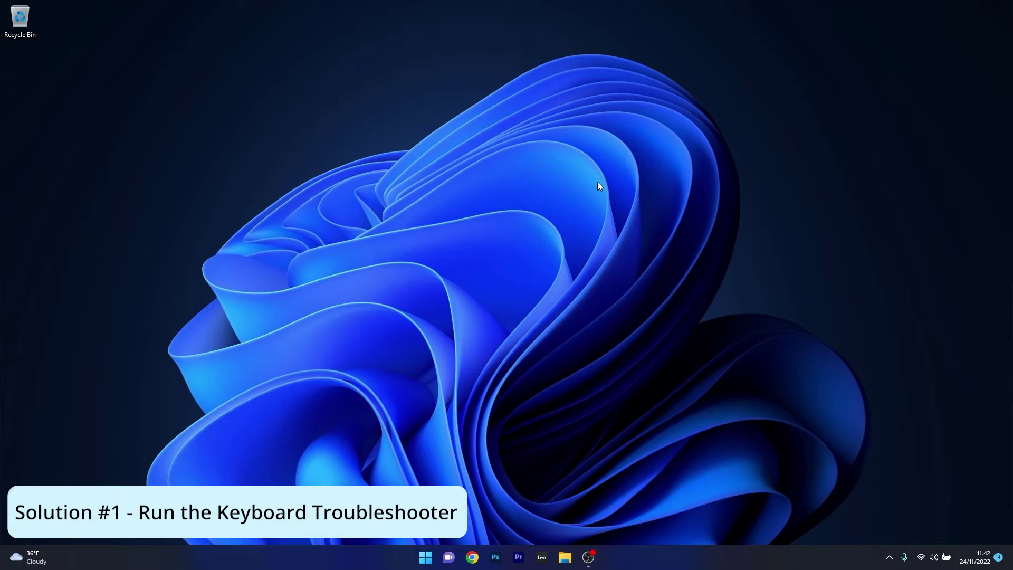
- Run the Keyboard troubleshooter under System > Troubleshoot > Other troubleshooters, then close Settings
{"action": "left_click", "coordinate": [422, 567]}
{"action": "left_click", "coordinate": [478, 295]}
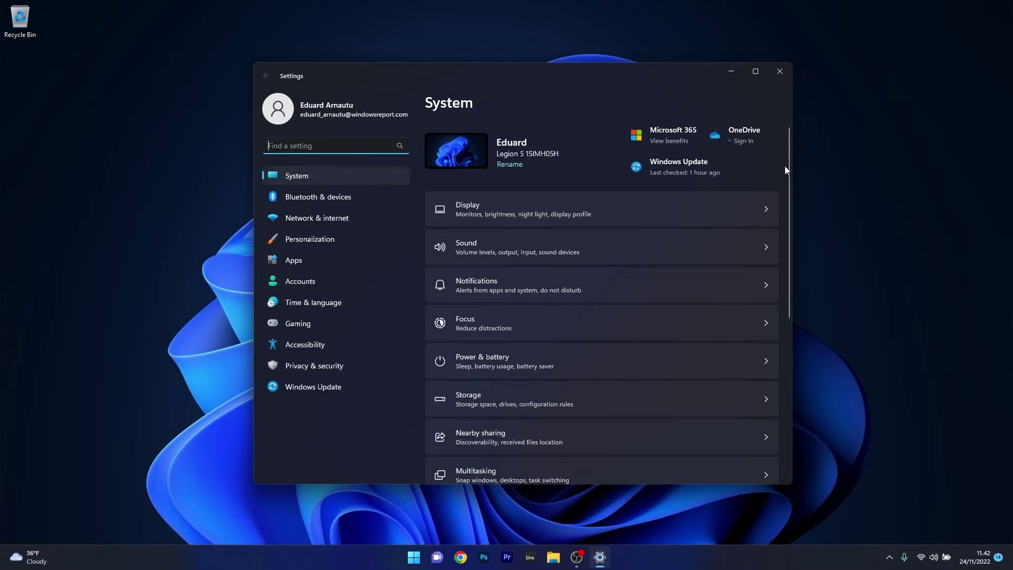
{"action": "left_click_drag", "start_coordinate": [789, 164], "coordinate": [695, 300]}
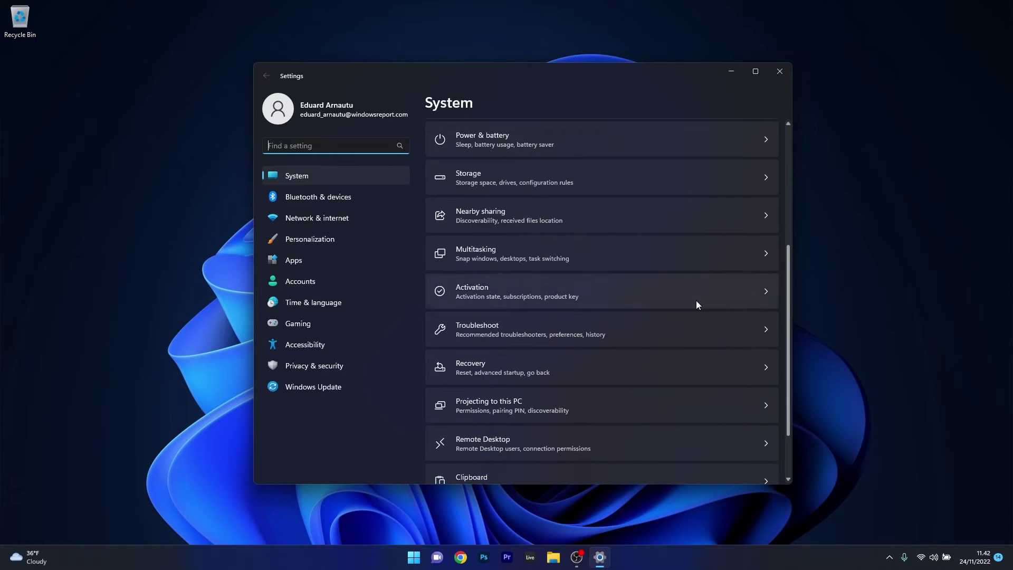
{"action": "left_click", "coordinate": [752, 330]}
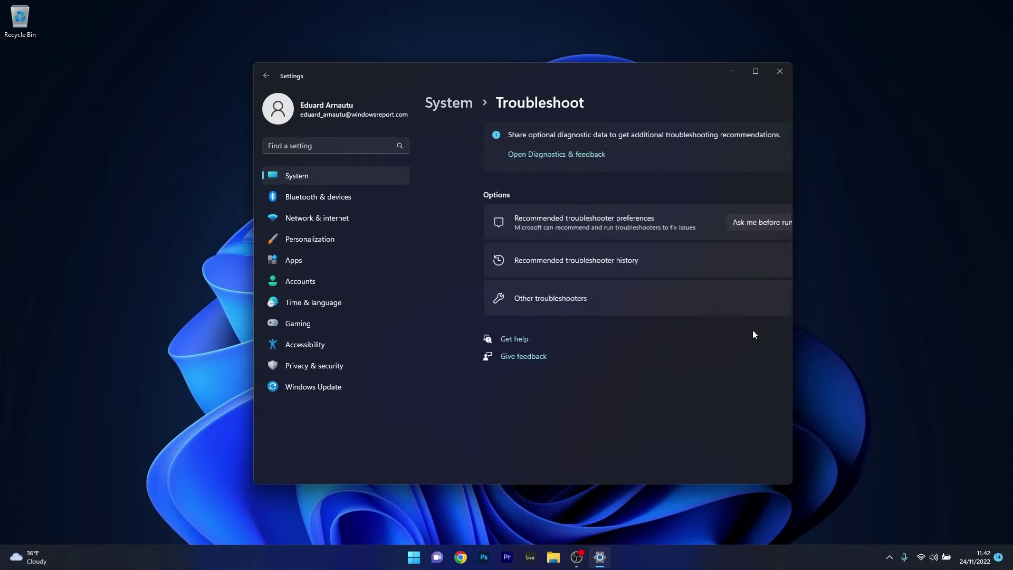
{"action": "left_click", "coordinate": [608, 306]}
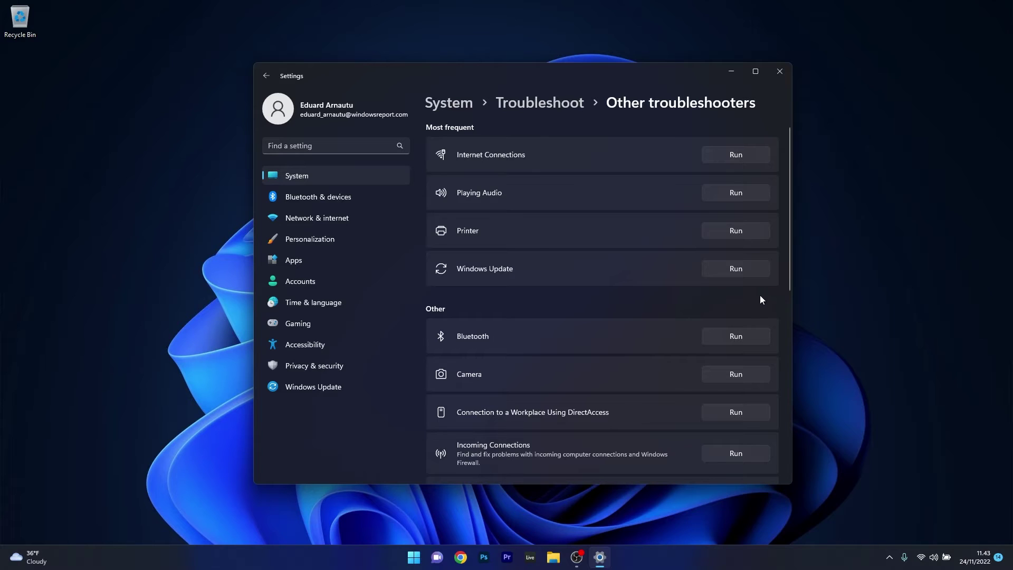
{"action": "left_click_drag", "start_coordinate": [790, 226], "coordinate": [790, 305]}
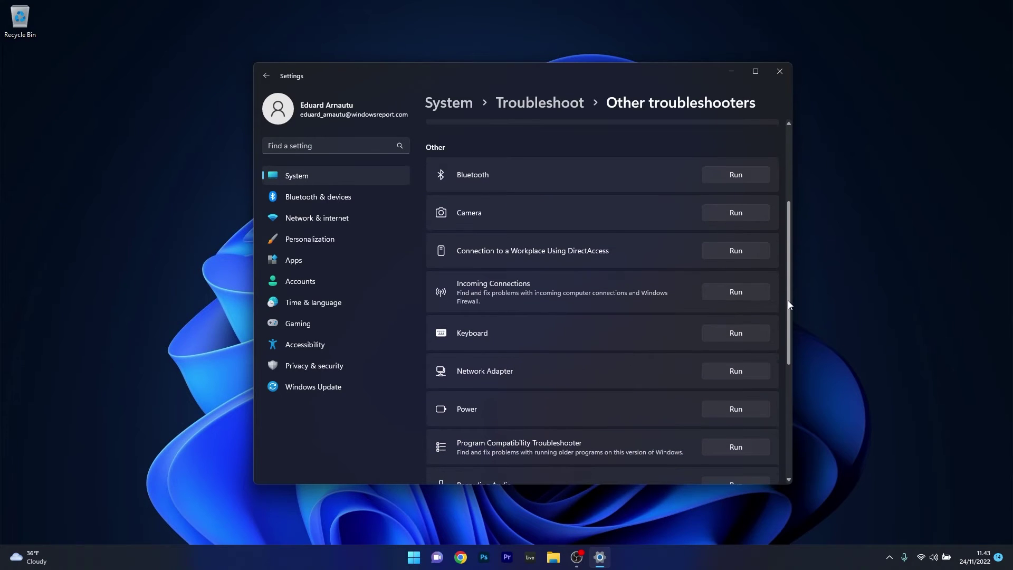
{"action": "left_click", "coordinate": [740, 334]}
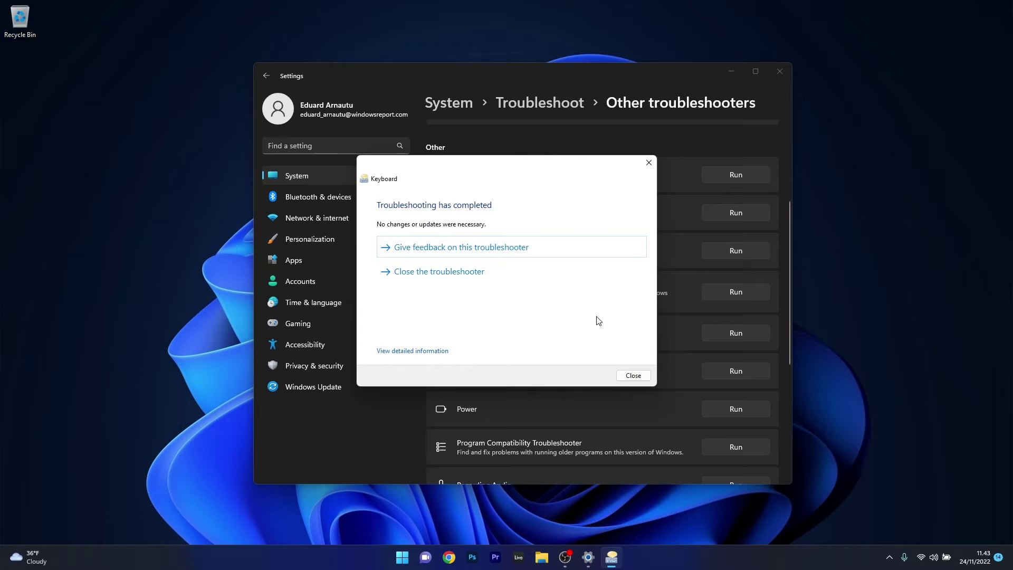
{"action": "left_click", "coordinate": [648, 162]}
{"action": "left_click", "coordinate": [782, 73]}
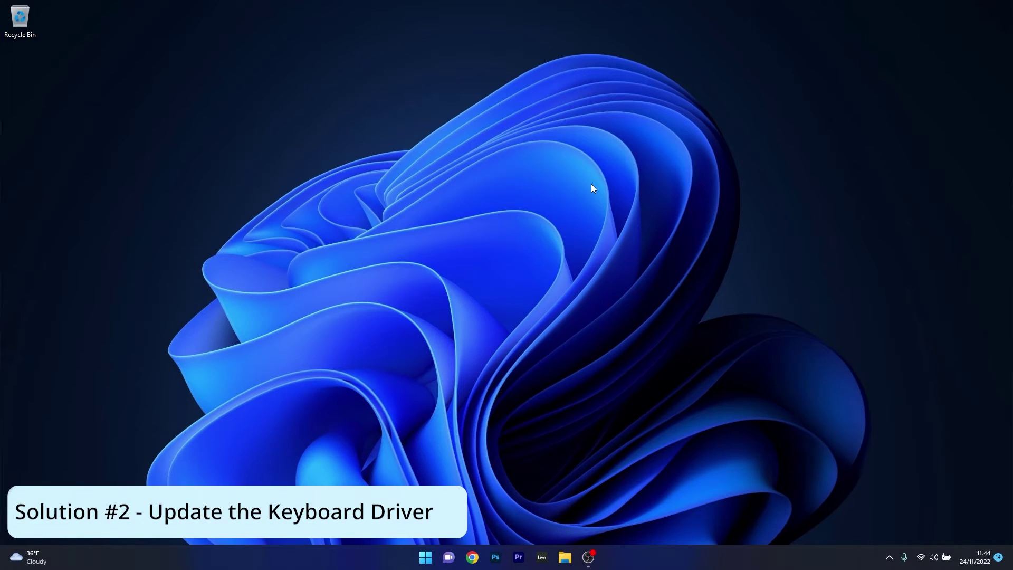
- Open Device Manager, expand Keyboards, and bring up the Standard PS/2 Keyboard's context menu
{"action": "right_click", "coordinate": [425, 556]}
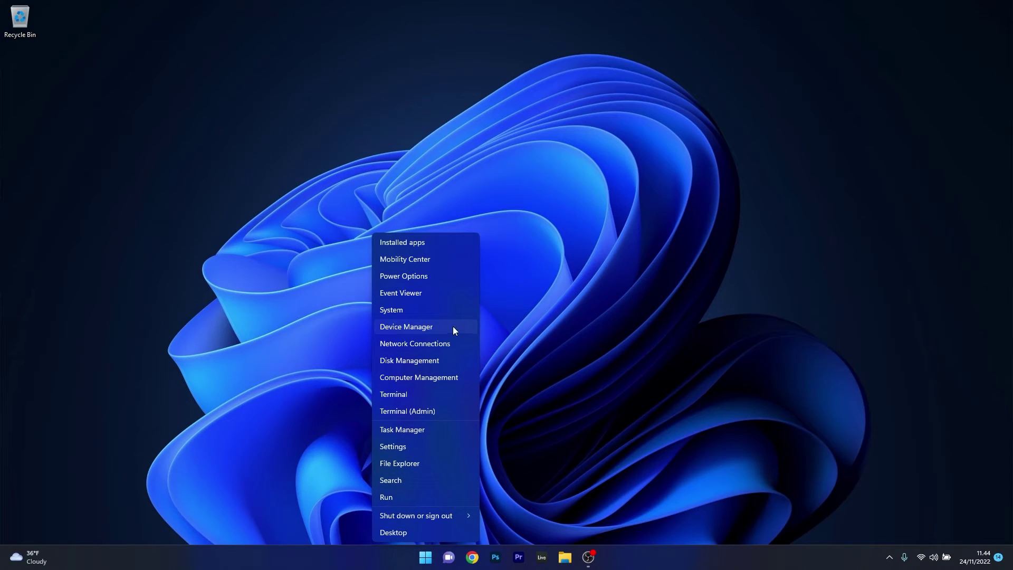
{"action": "left_click", "coordinate": [453, 326]}
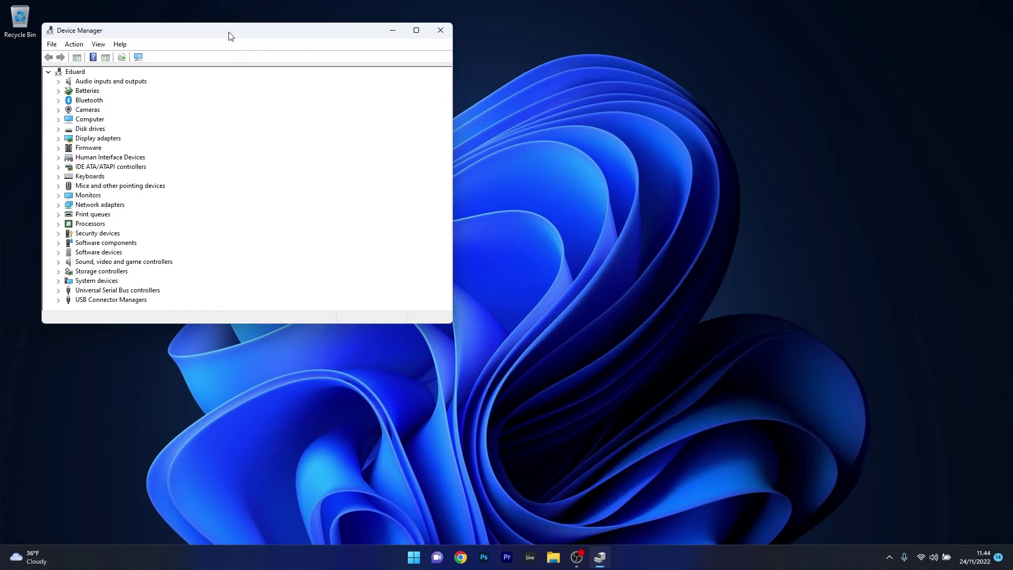
{"action": "left_click_drag", "start_coordinate": [230, 34], "coordinate": [486, 126]}
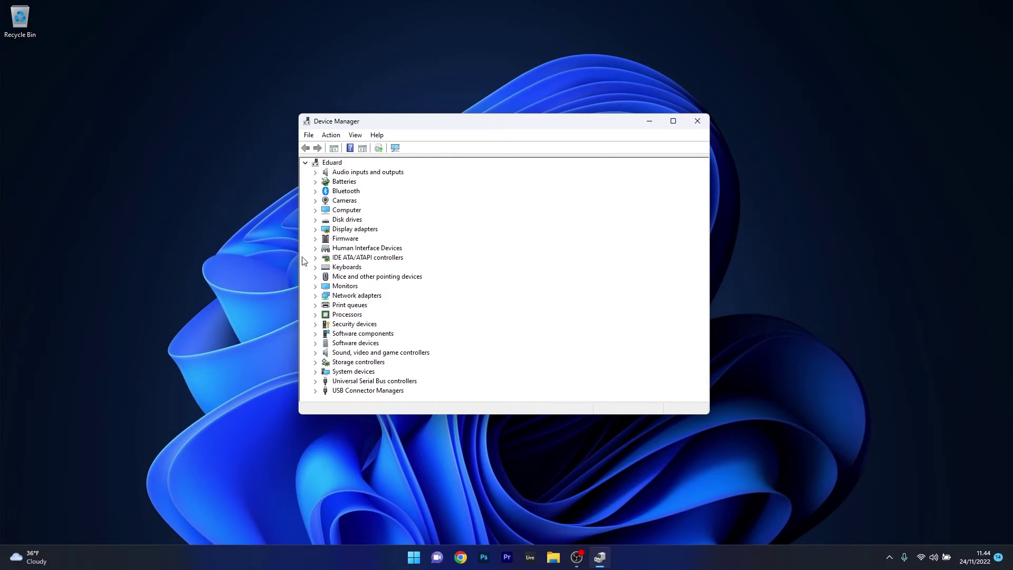
{"action": "left_click", "coordinate": [316, 267]}
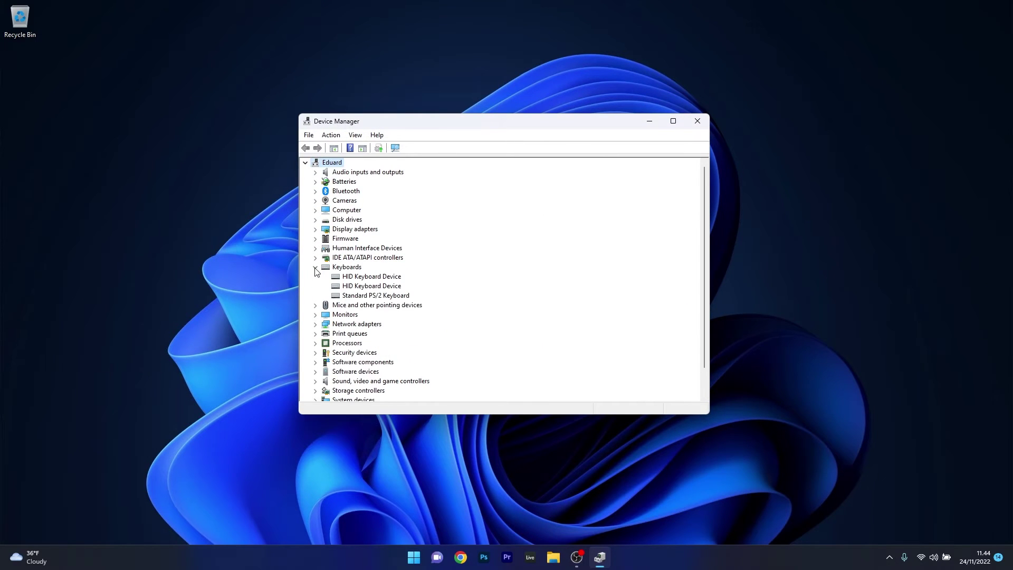
{"action": "right_click", "coordinate": [382, 298]}
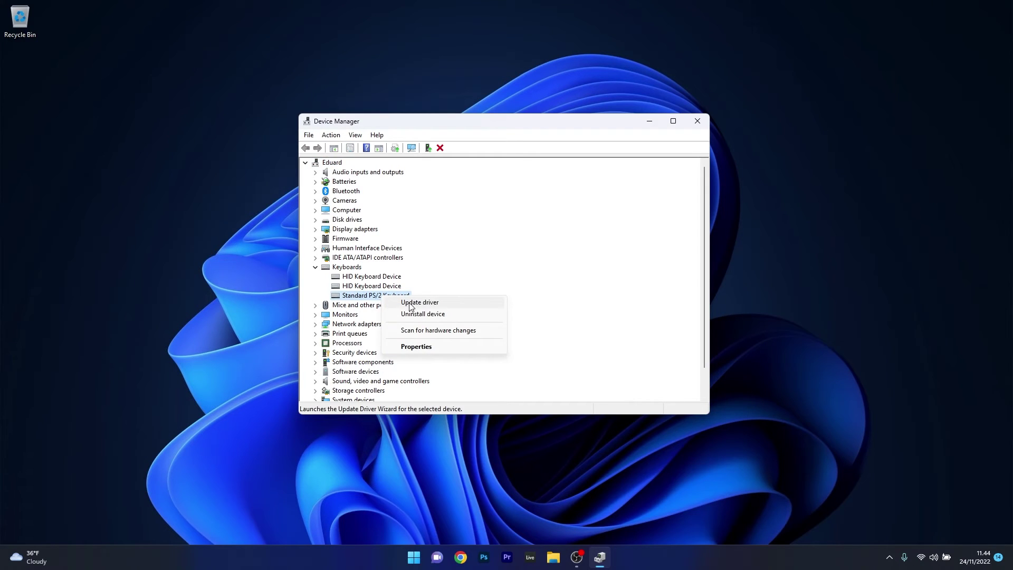
- Reinstall the Standard PS/2 Keyboard driver from the computer's own drivers and decline restarting now
{"action": "left_click", "coordinate": [448, 304]}
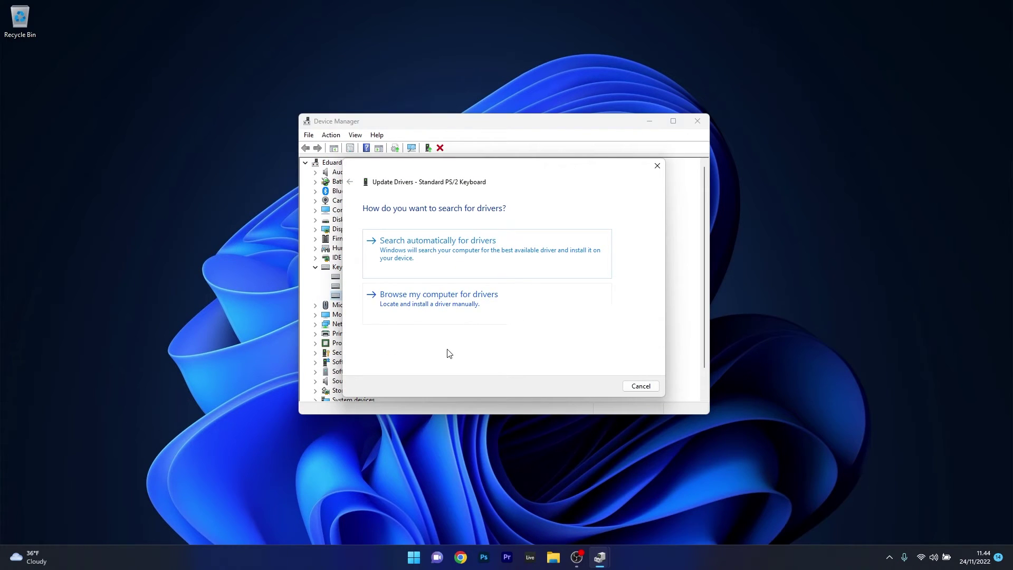
{"action": "left_click", "coordinate": [491, 304]}
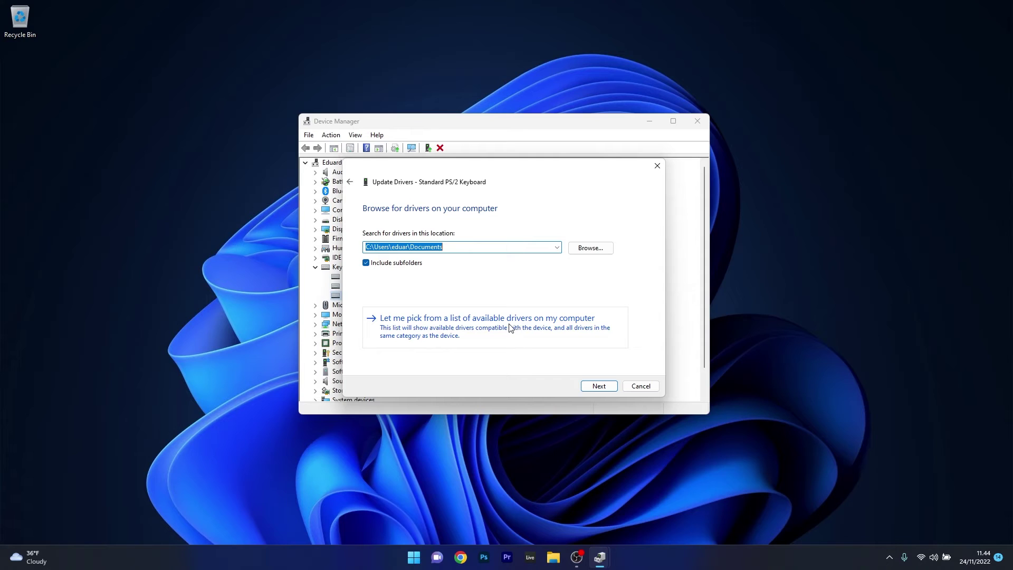
{"action": "left_click", "coordinate": [527, 324]}
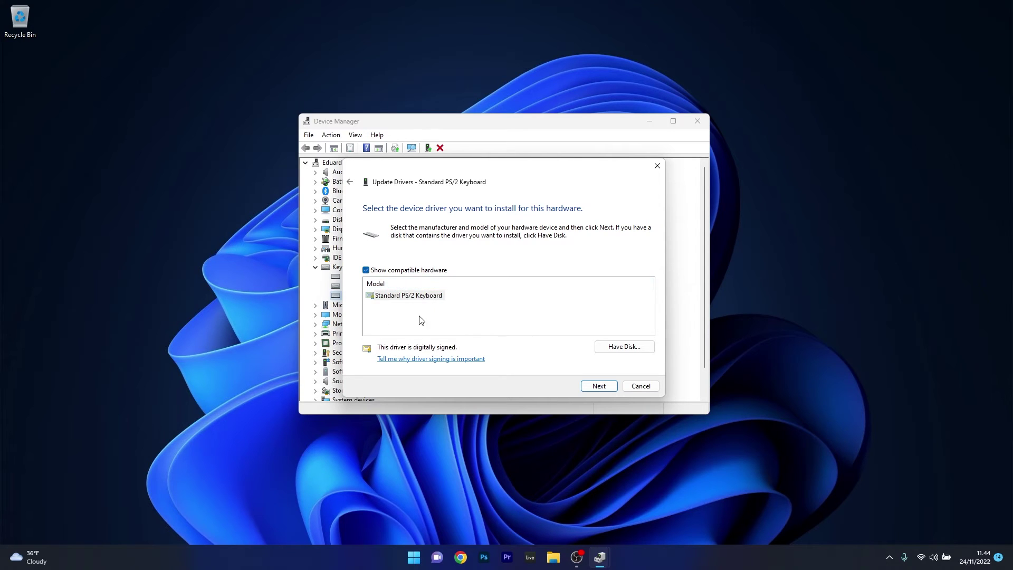
{"action": "left_click", "coordinate": [426, 296]}
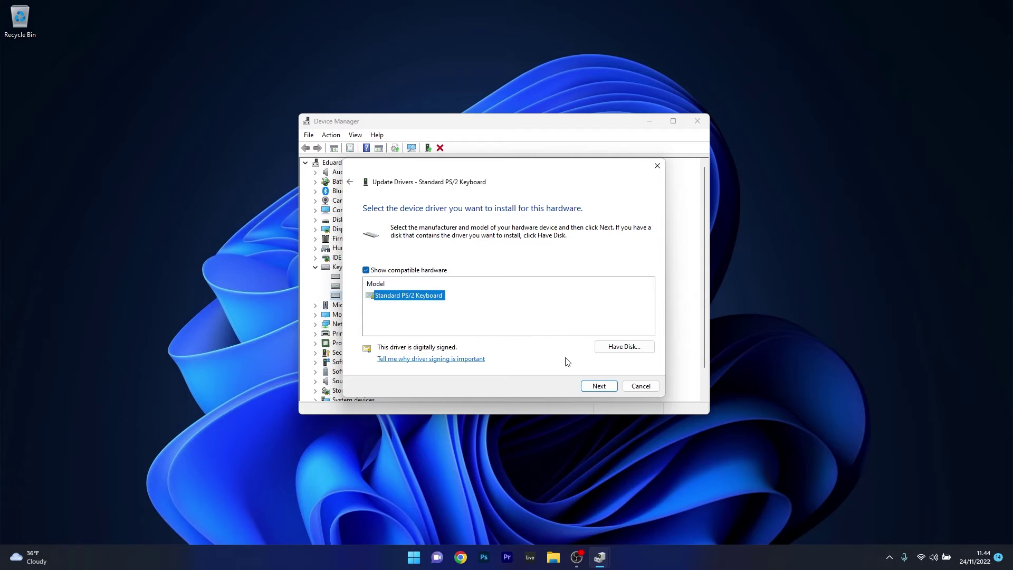
{"action": "left_click", "coordinate": [595, 388]}
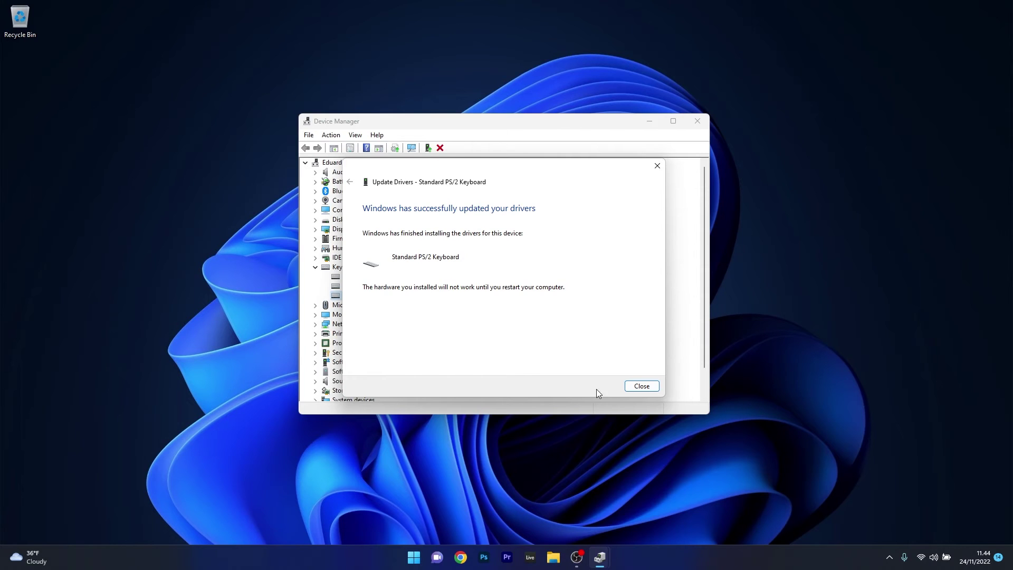
{"action": "left_click", "coordinate": [628, 390]}
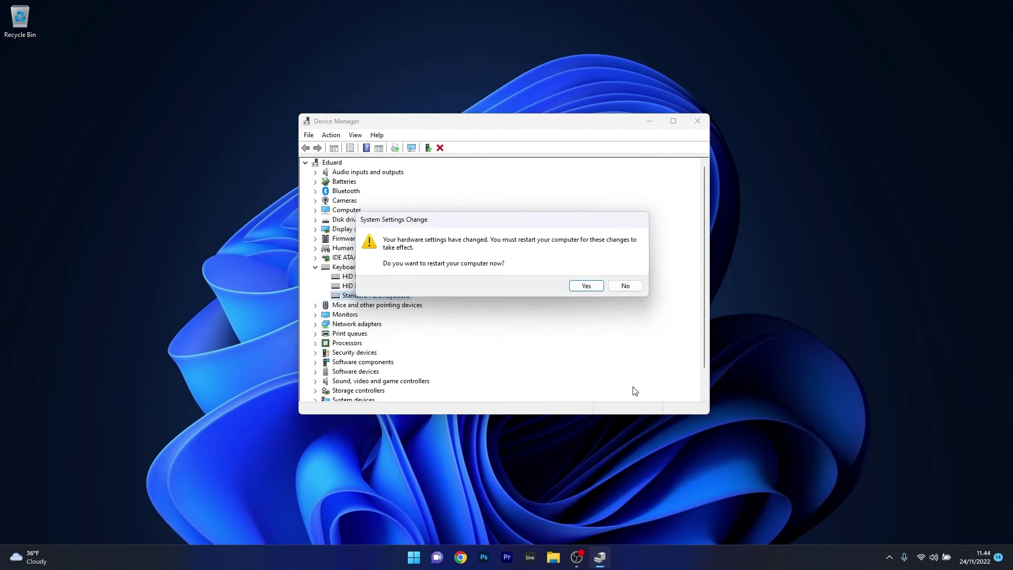
{"action": "left_click", "coordinate": [629, 287]}
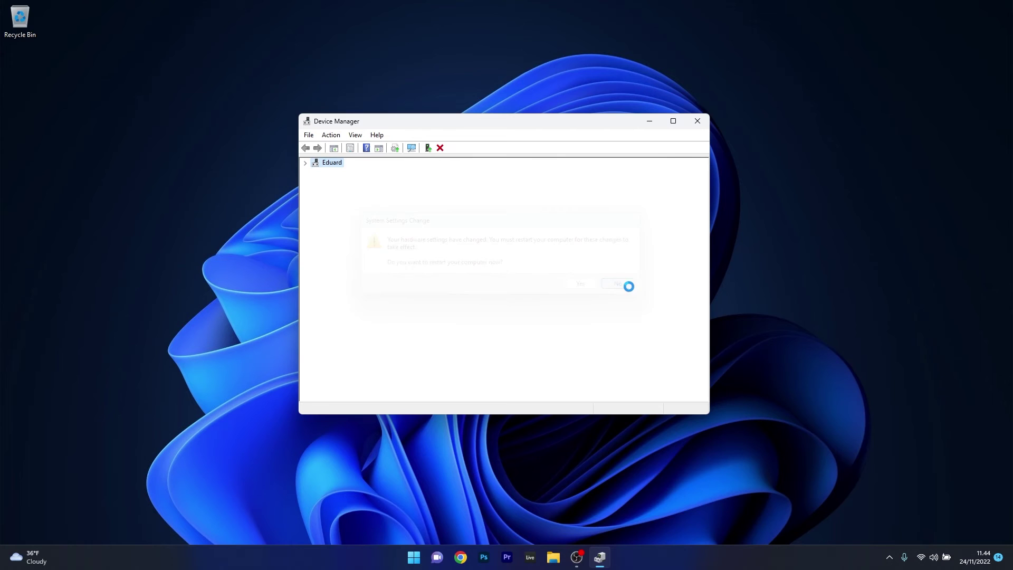
- Close Device Manager and go to Settings > Accessibility > Keyboard
{"action": "left_click", "coordinate": [702, 120]}
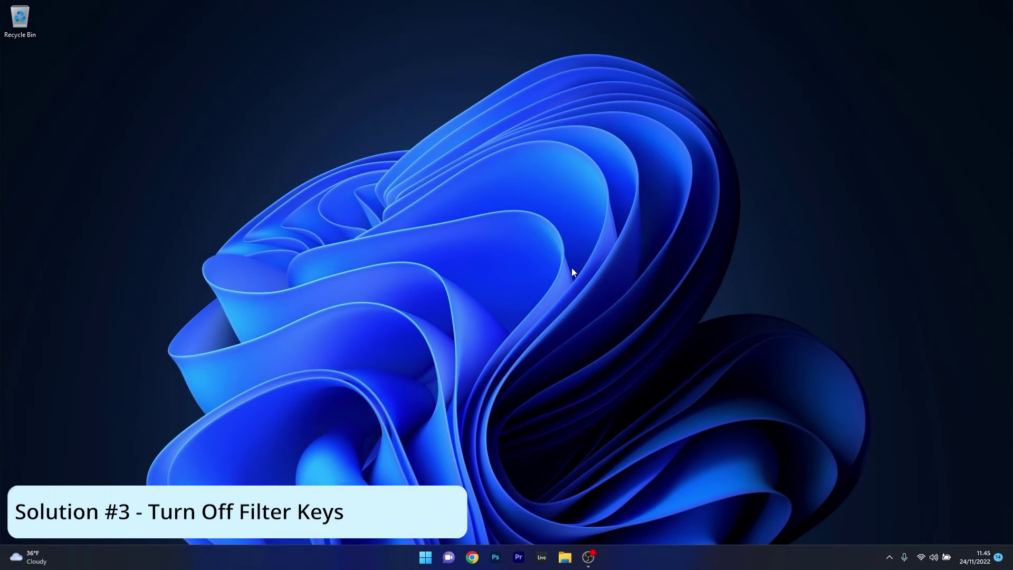
{"action": "left_click", "coordinate": [425, 557]}
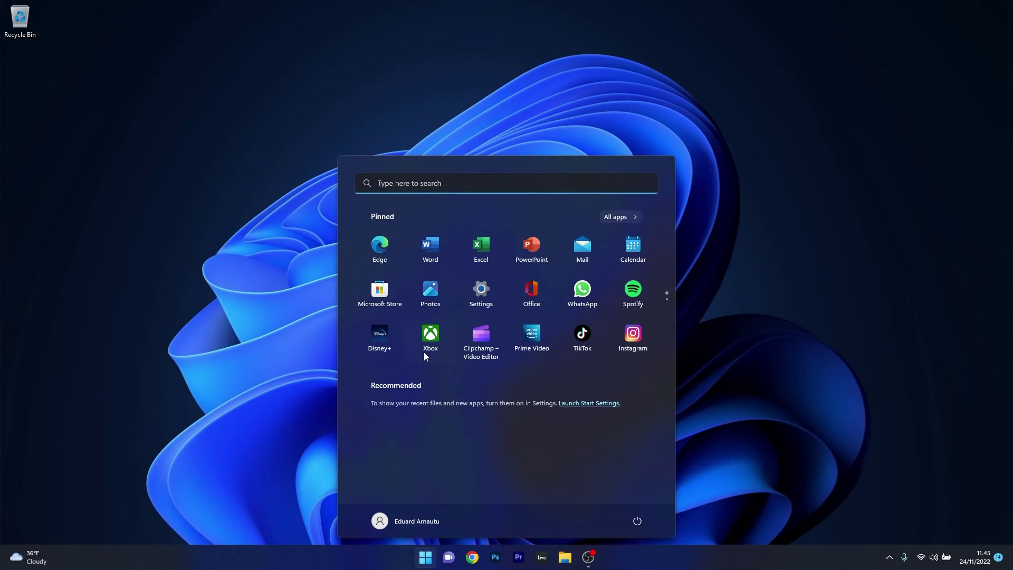
{"action": "left_click", "coordinate": [481, 293]}
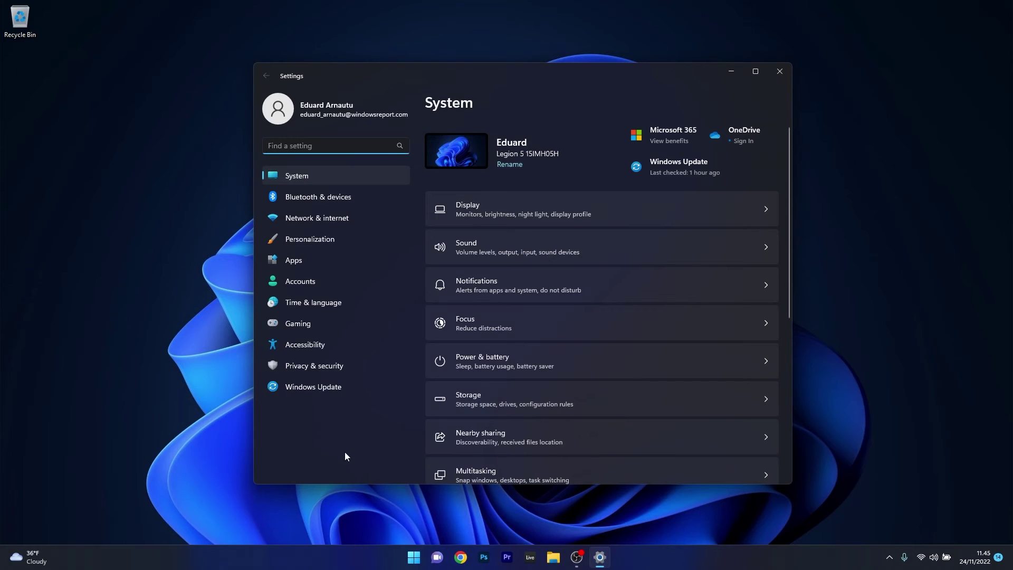
{"action": "left_click", "coordinate": [337, 349]}
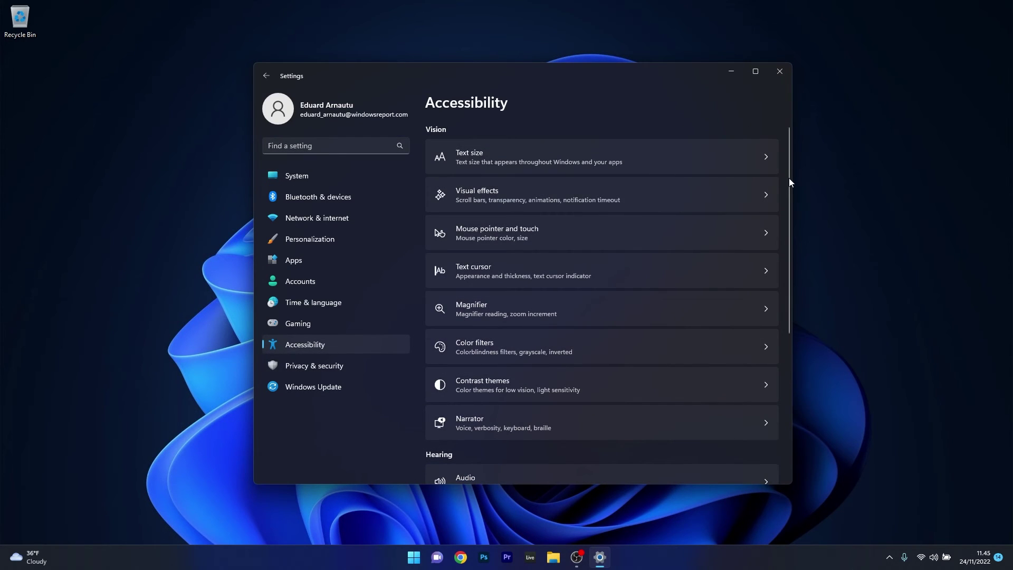
{"action": "left_click_drag", "start_coordinate": [789, 178], "coordinate": [797, 322]}
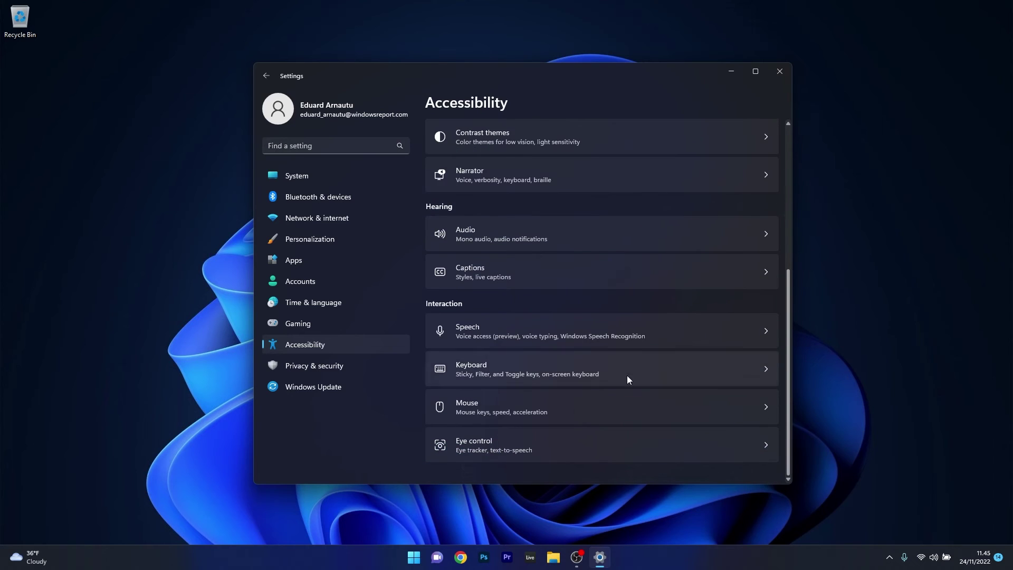
{"action": "left_click", "coordinate": [742, 375]}
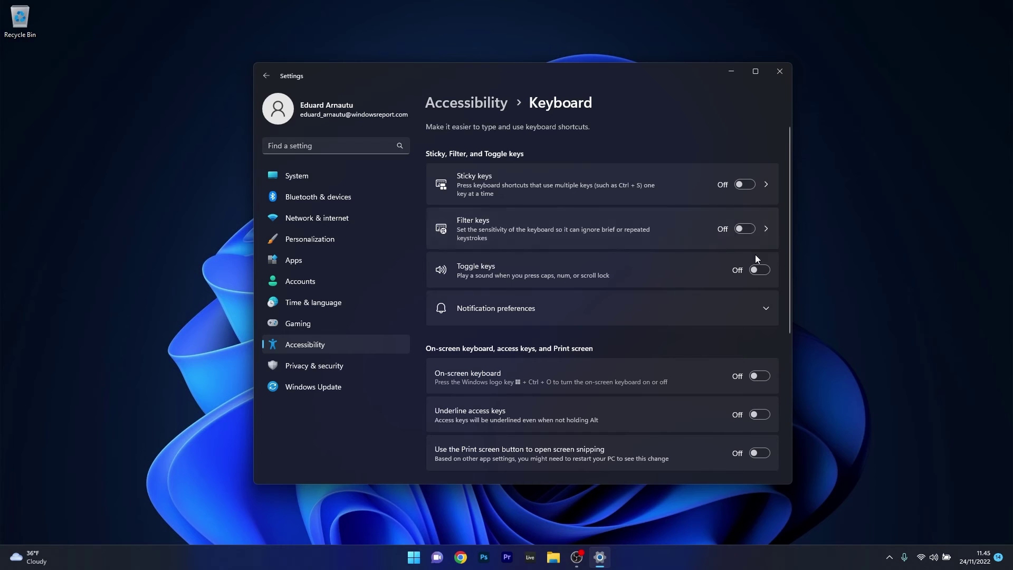
- Toggle Filter keys on and back off so Sticky, Filter and Toggle keys stay off, then close Settings
{"action": "left_click", "coordinate": [745, 232]}
{"action": "left_click", "coordinate": [744, 233]}
{"action": "left_click", "coordinate": [780, 73]}
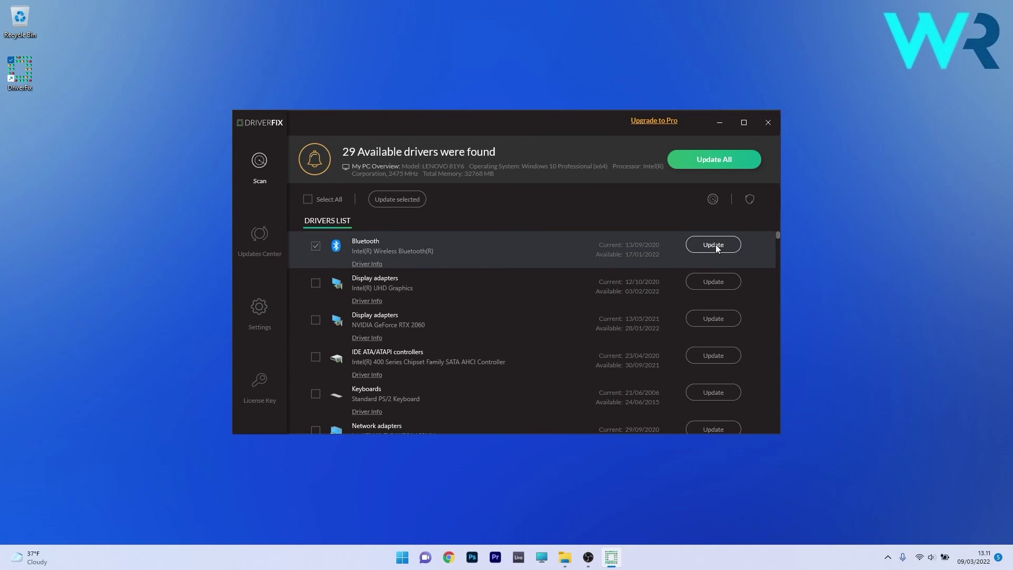
- Update the outdated Bluetooth driver in DriverFix and continue to the 29-outdated-drivers summary
{"action": "left_click", "coordinate": [714, 245]}
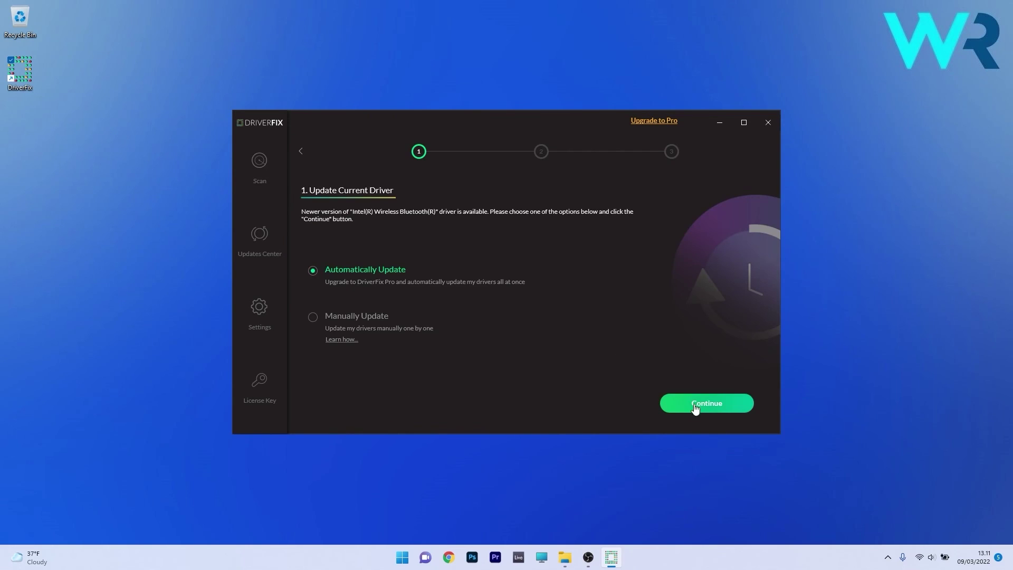
{"action": "left_click", "coordinate": [697, 410]}
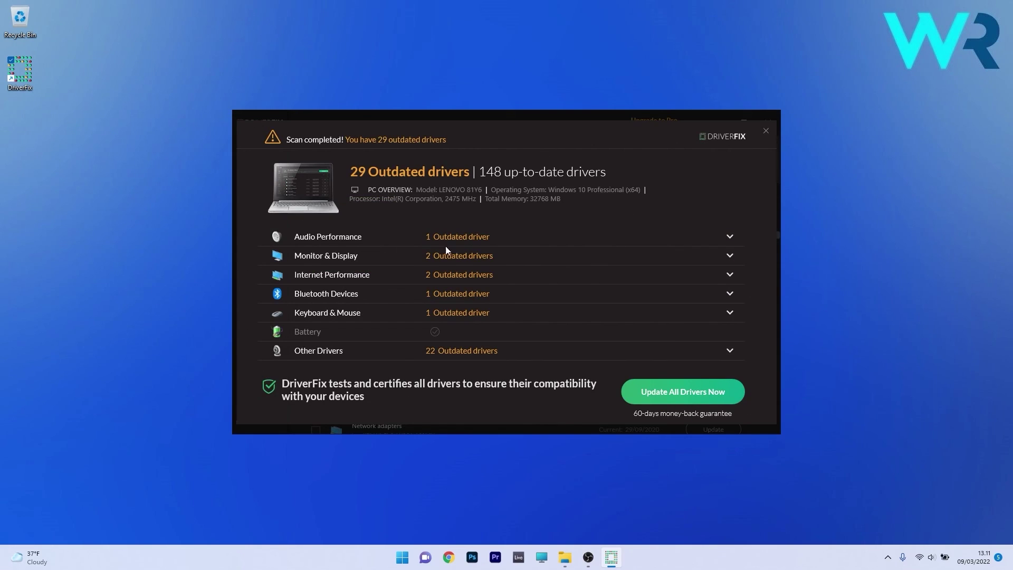